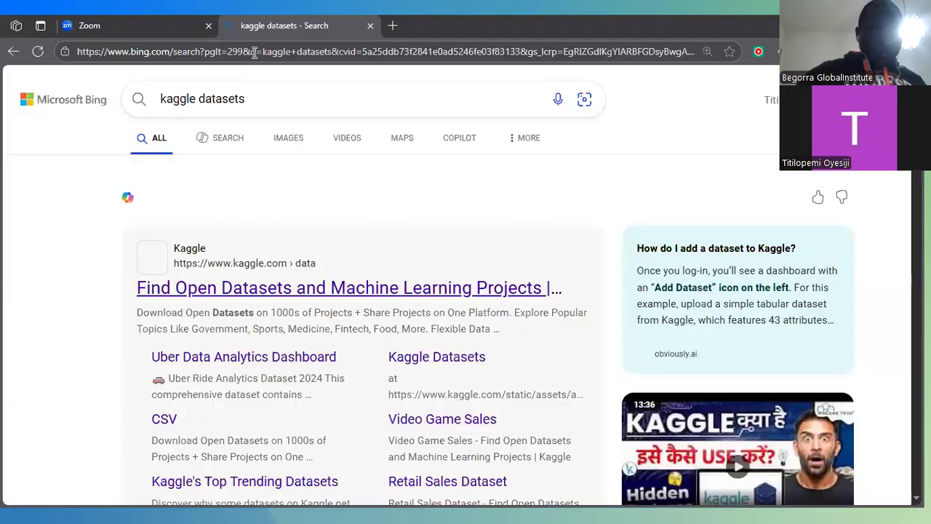
Open Kaggle's datasets page from the web search results and search the datasets for "sales data"
left_click(210, 272)
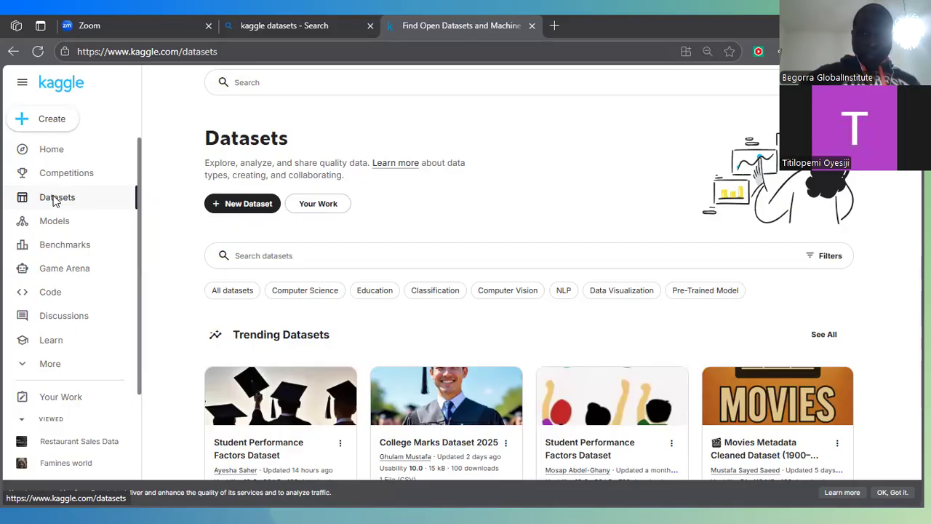
left_click(327, 252)
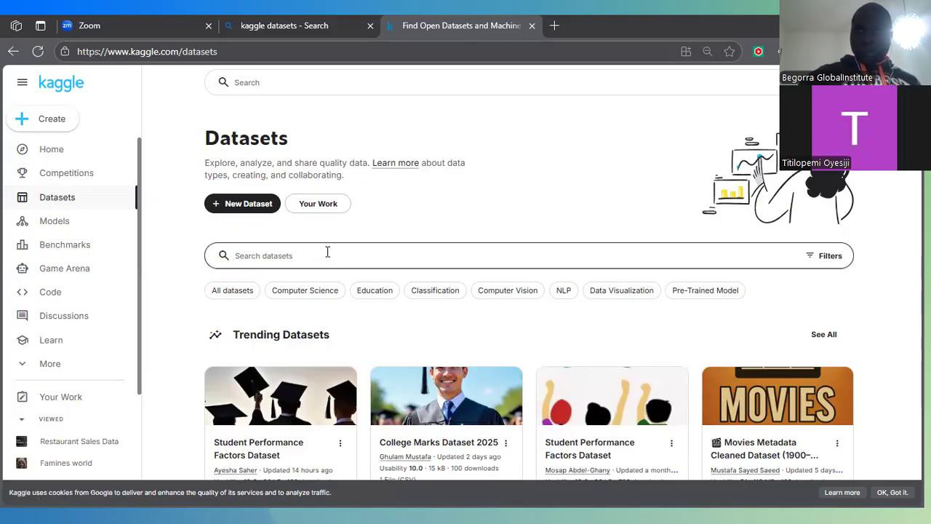
left_click(328, 252)
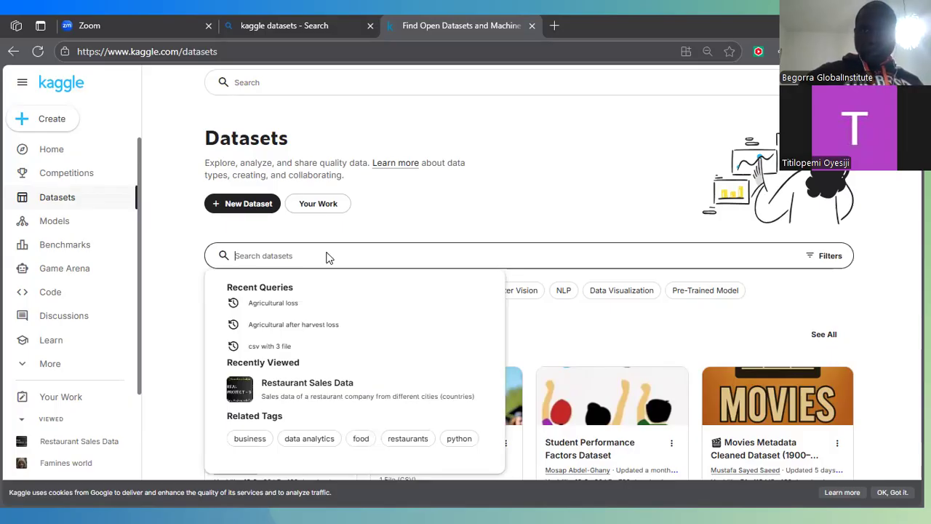
type("sales data")
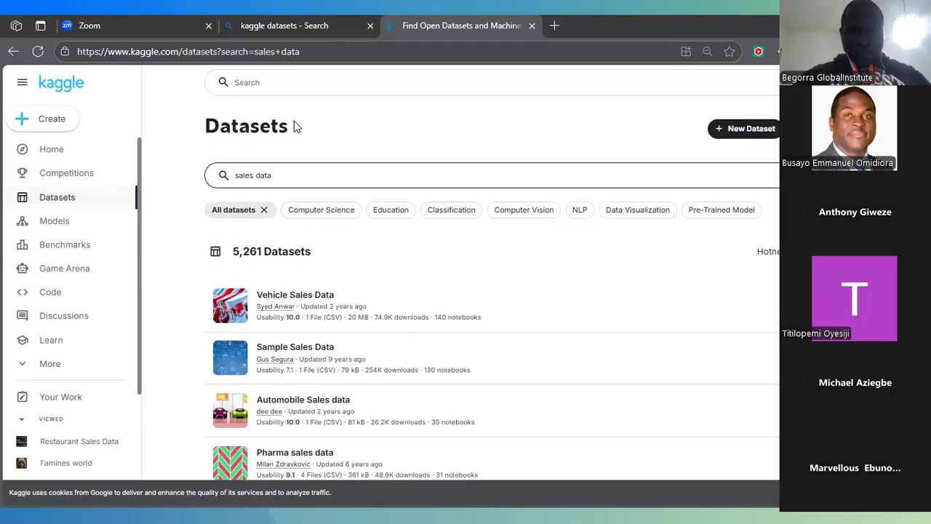
left_click(382, 216)
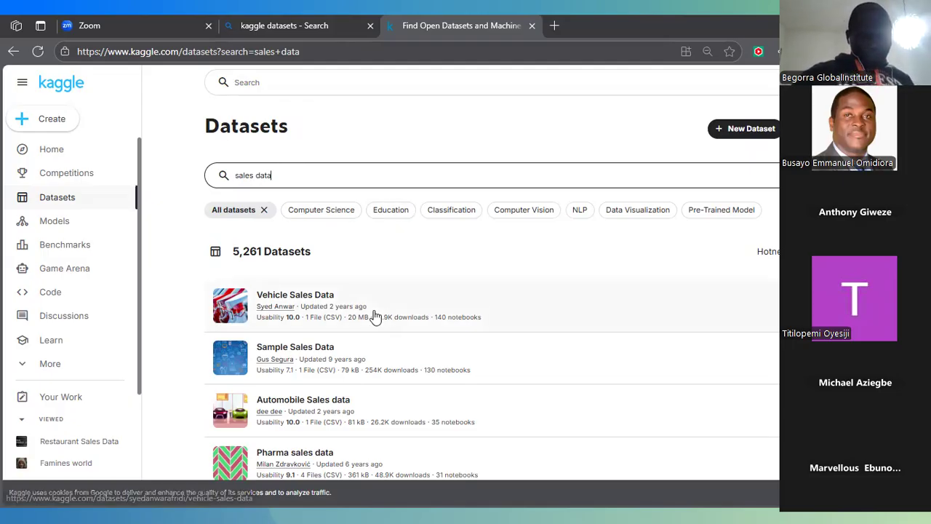
Browse the list of sales datasets, comparing their titles, usability scores, file counts and sizes
scroll(375, 317, "down", 1)
scroll(376, 317, "down", 8)
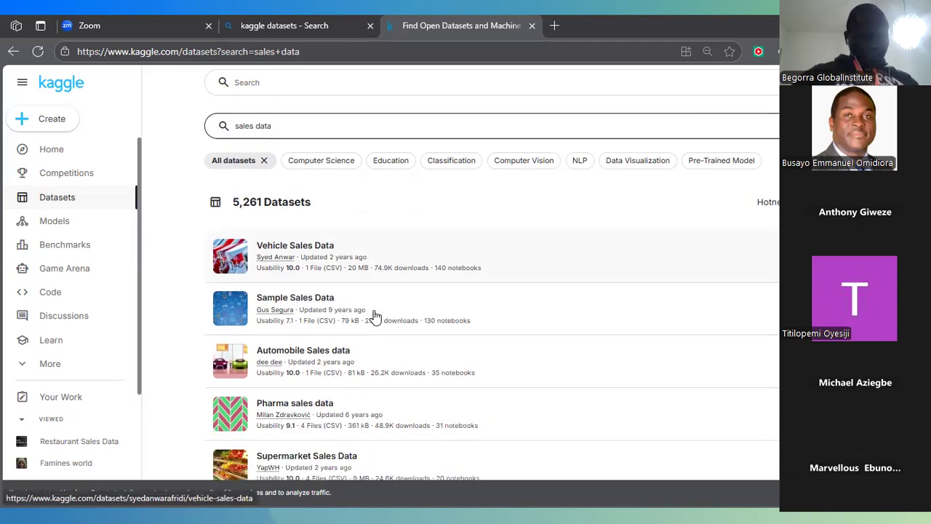
scroll(375, 317, "down", 2)
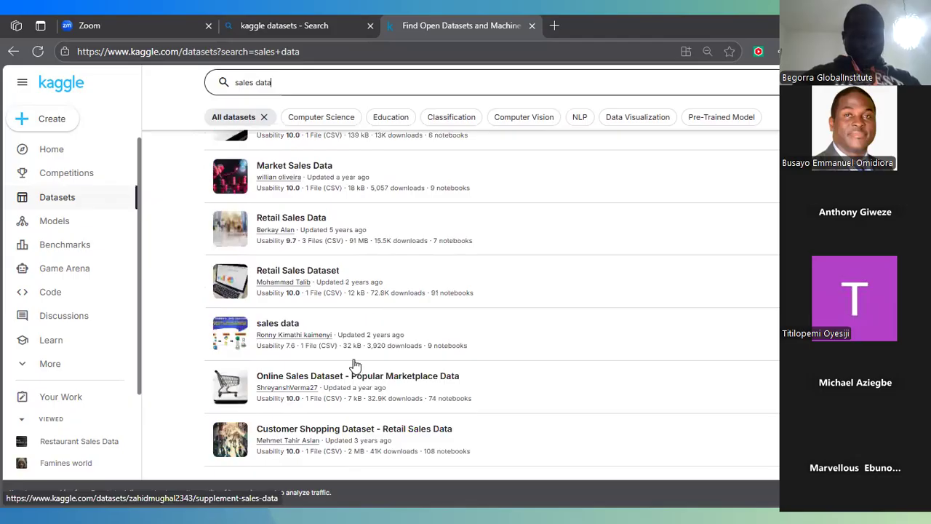
scroll(356, 367, "up", 10)
scroll(359, 349, "up", 2)
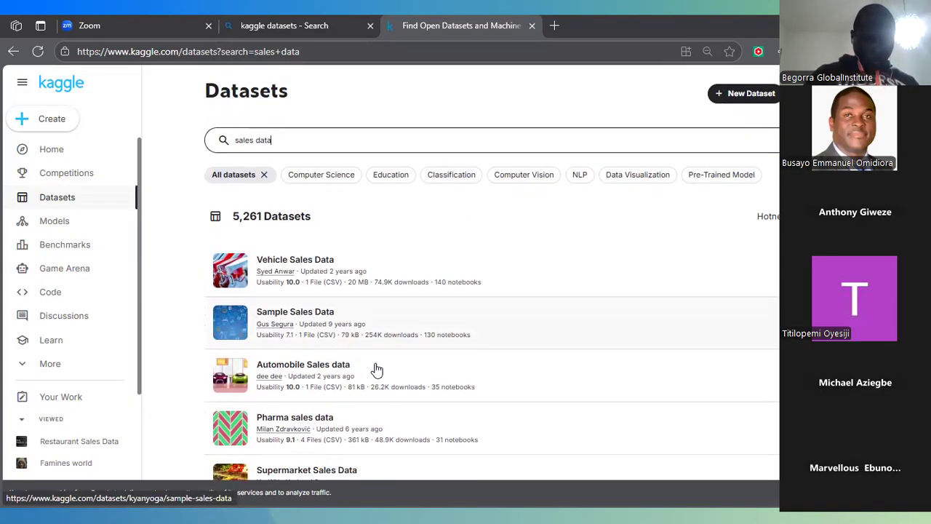
scroll(377, 371, "down", 2)
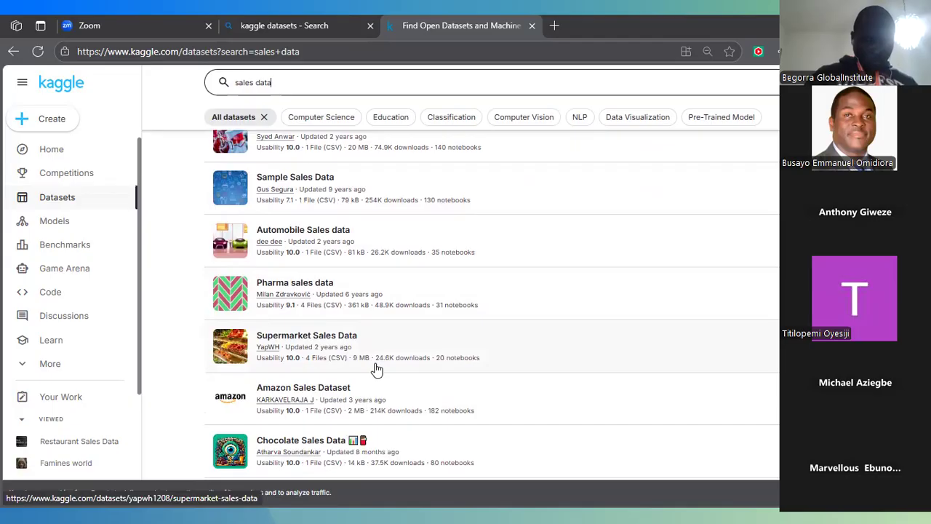
scroll(377, 370, "up", 1)
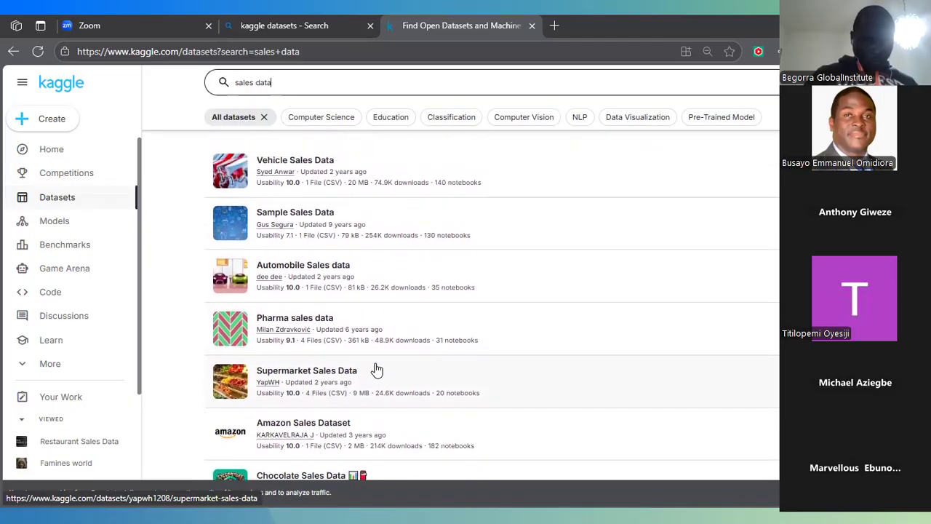
scroll(322, 384, "down", 1)
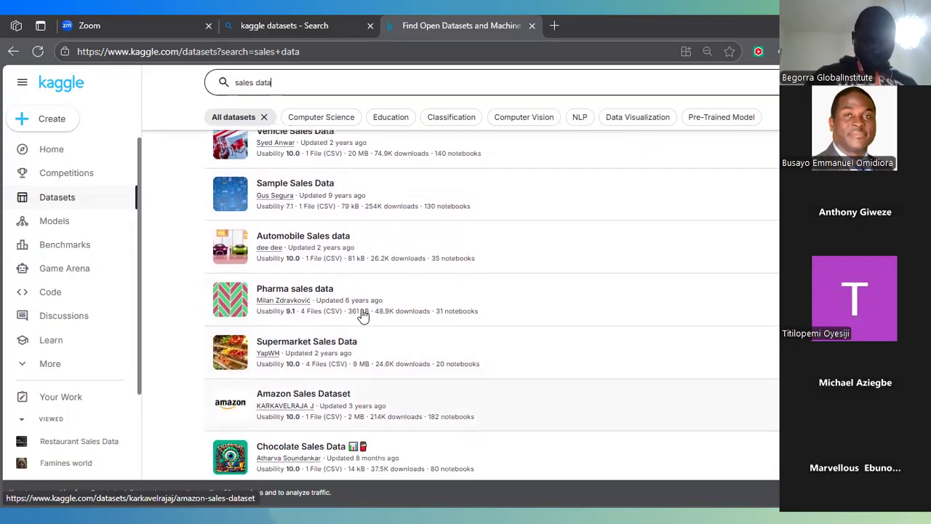
scroll(363, 315, "up", 5)
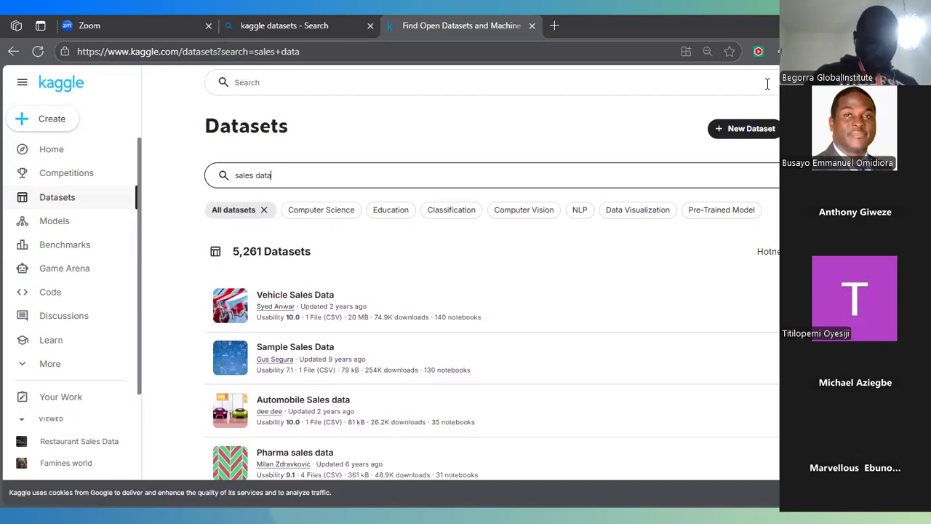
Open the Vehicle Sales Data dataset and read through its About Dataset description
left_click(306, 295)
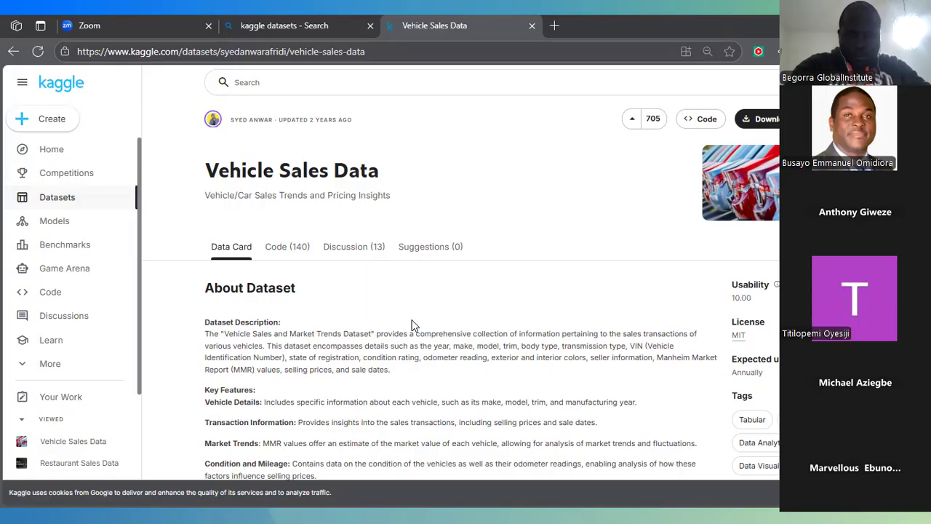
scroll(411, 323, "down", 3)
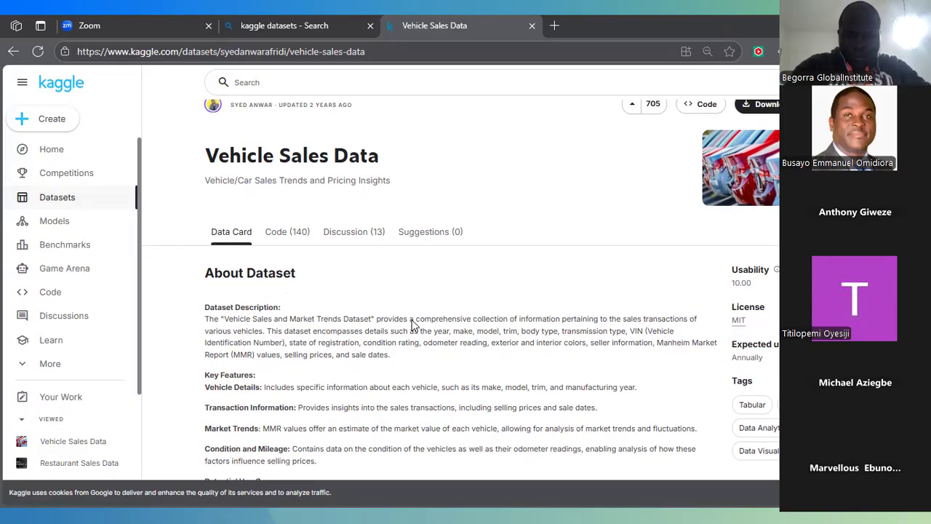
scroll(411, 324, "down", 1)
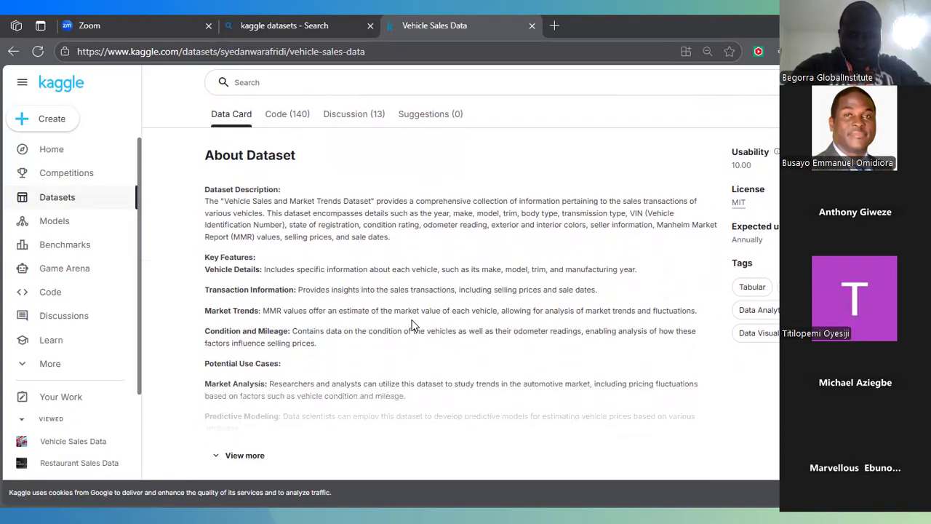
scroll(412, 322, "up", 1)
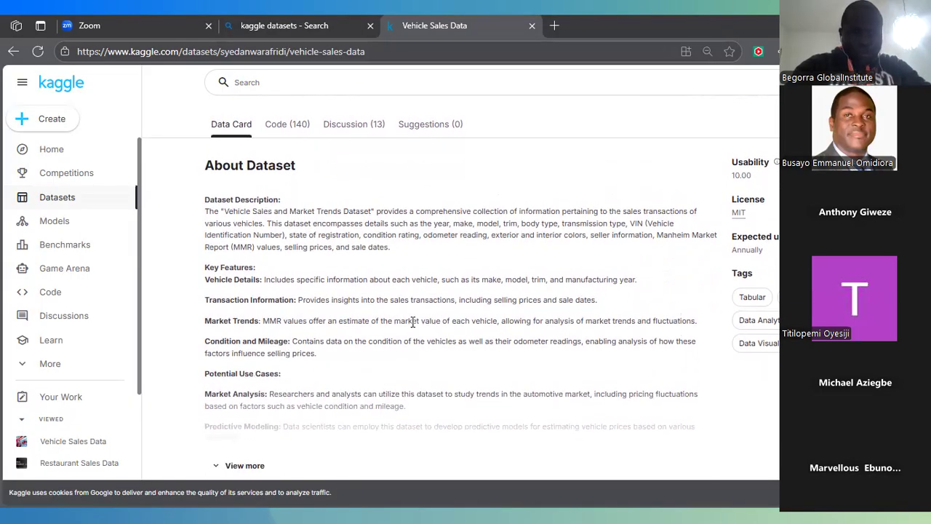
scroll(408, 180, "up", 2)
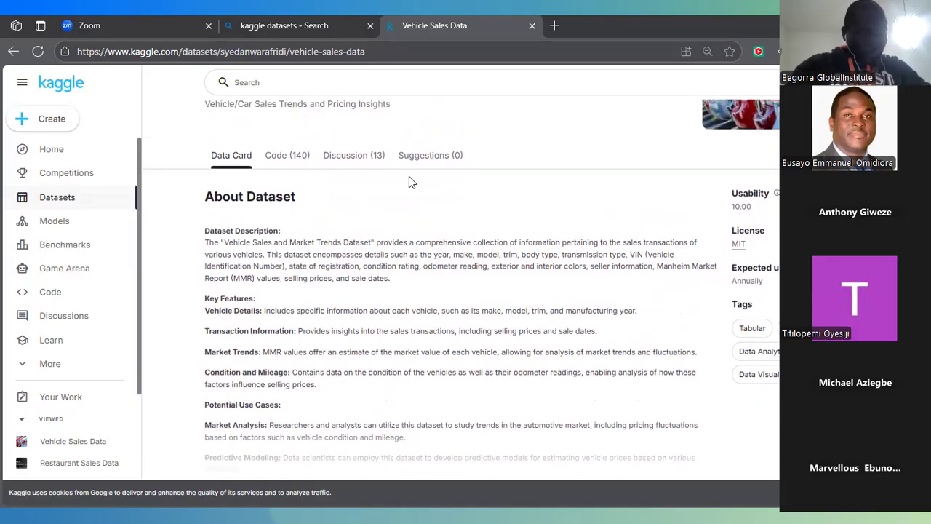
scroll(409, 181, "down", 2)
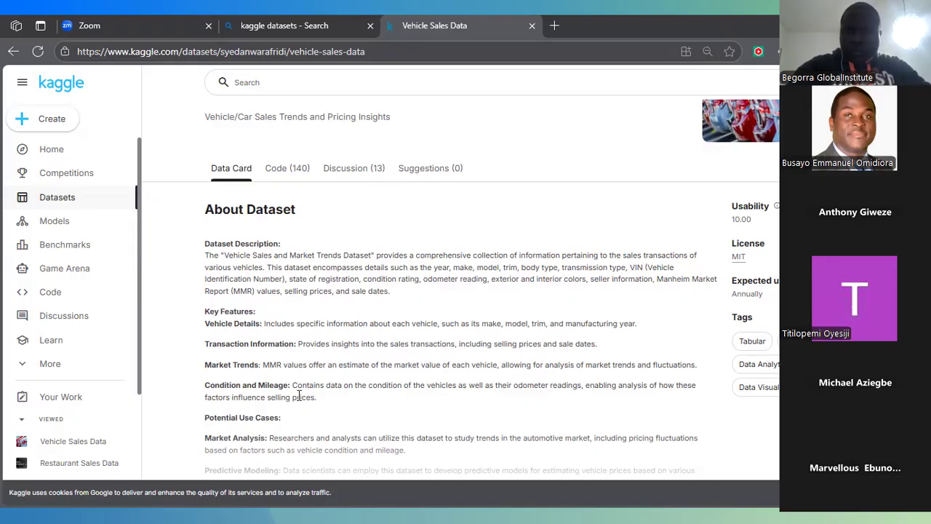
scroll(298, 396, "down", 1)
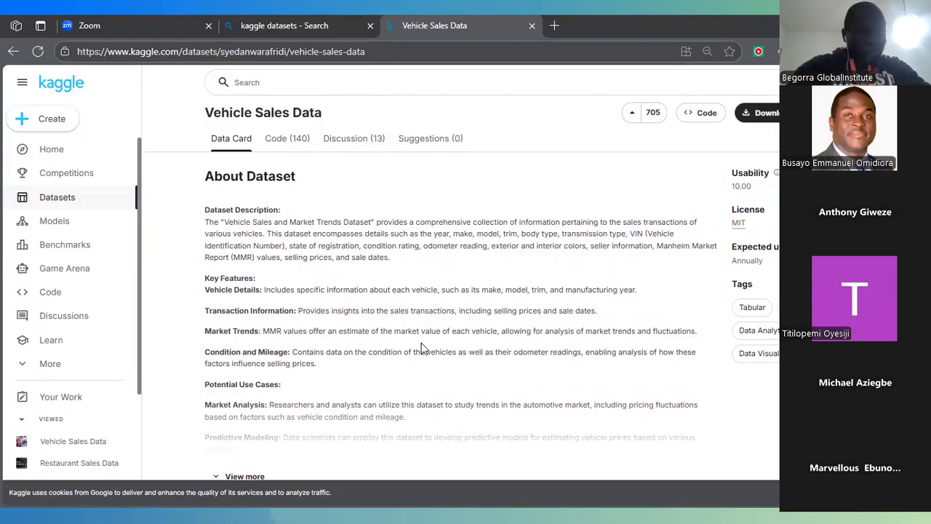
scroll(421, 346, "down", 2)
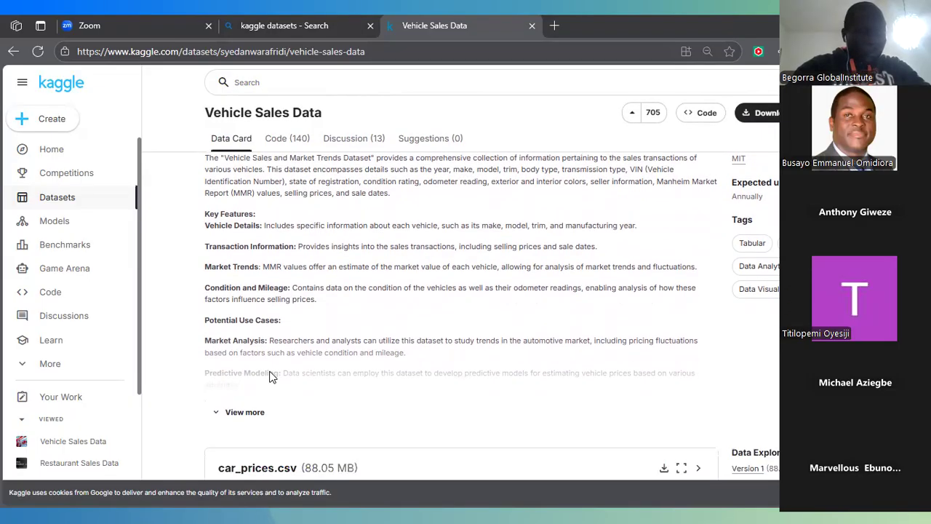
Expand the full dataset description and read the potential use cases, format and update frequency
left_click(244, 411)
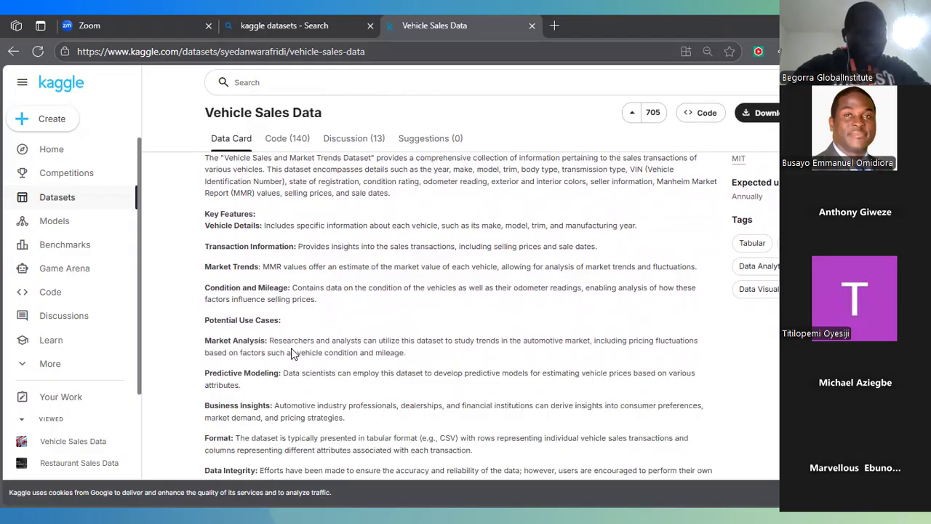
scroll(291, 349, "up", 2)
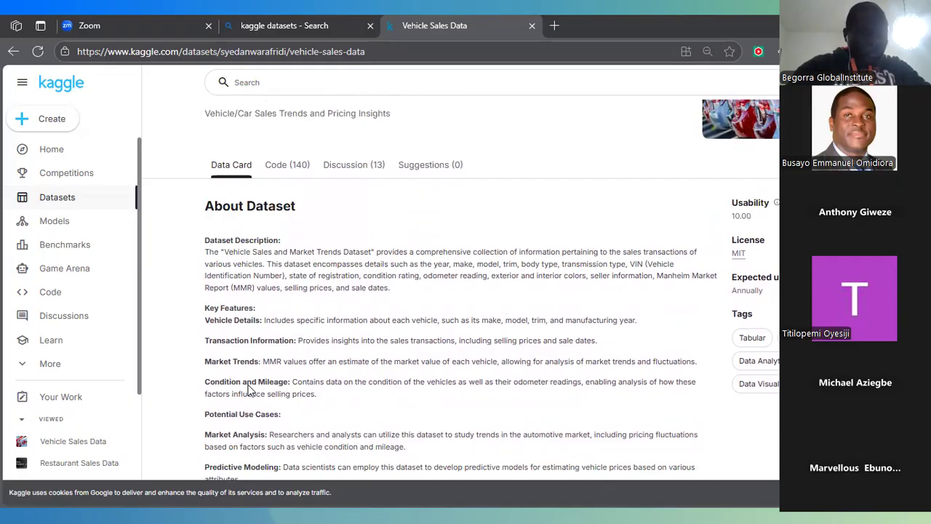
scroll(336, 385, "down", 8)
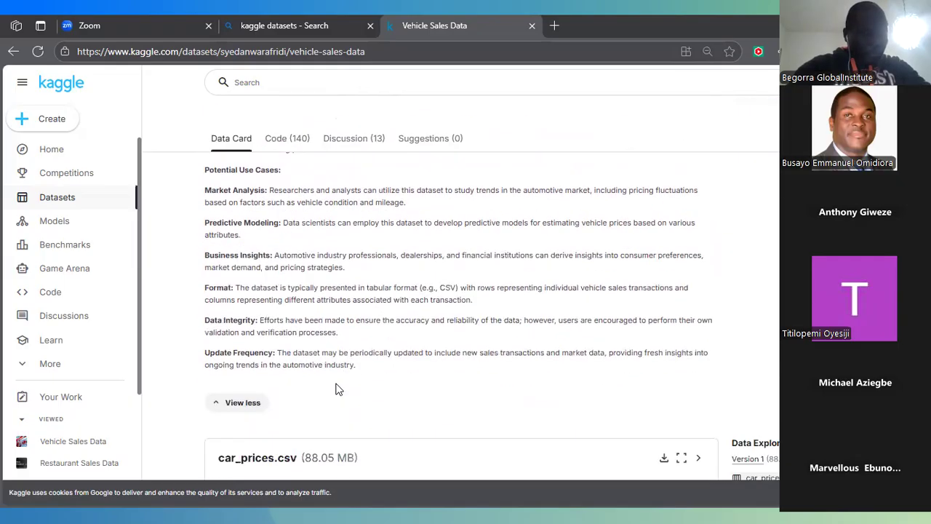
Examine the column descriptions and sample rows in the car_prices.csv preview, from year through odometer
scroll(336, 389, "down", 2)
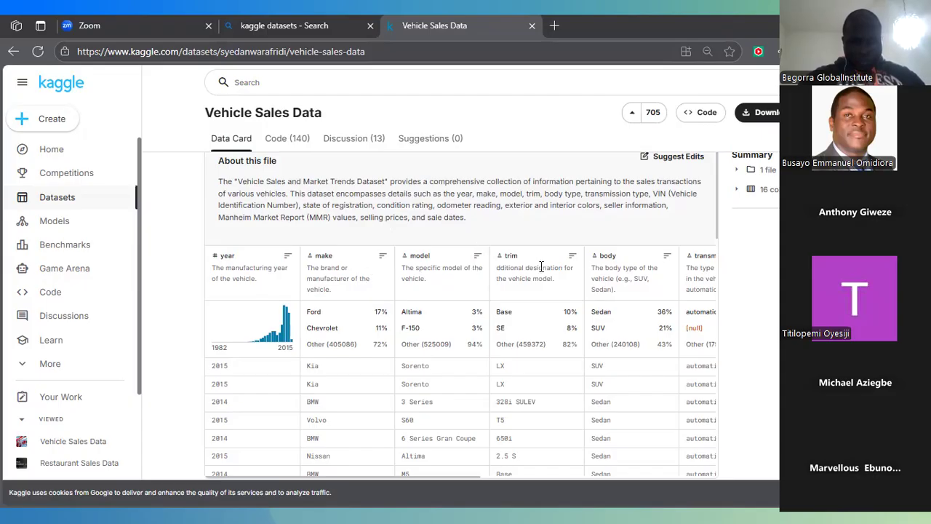
scroll(589, 272, "right", 2)
scroll(589, 273, "right", 4)
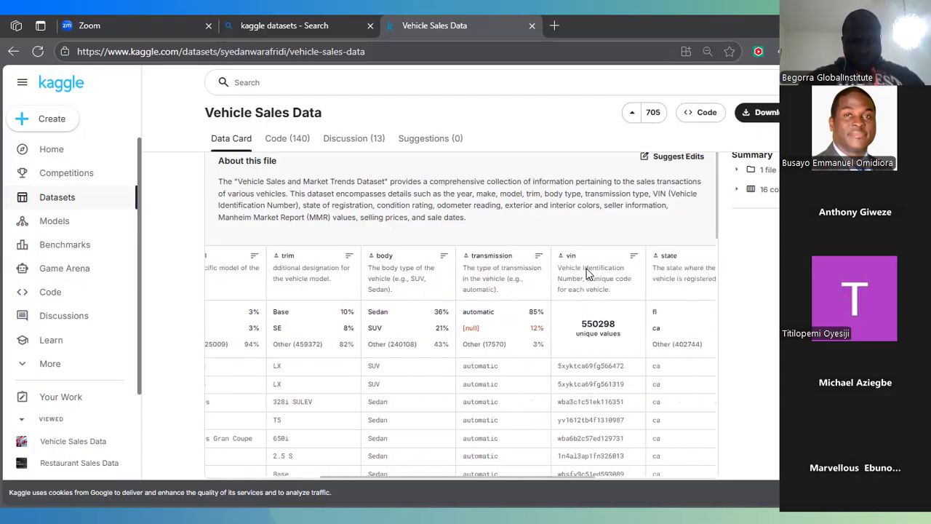
scroll(587, 267, "right", 4)
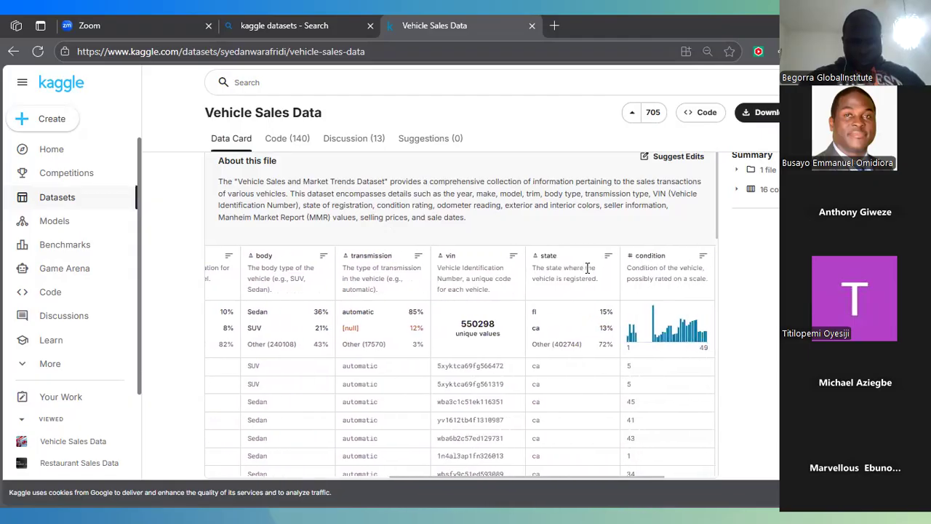
scroll(587, 268, "right", 1)
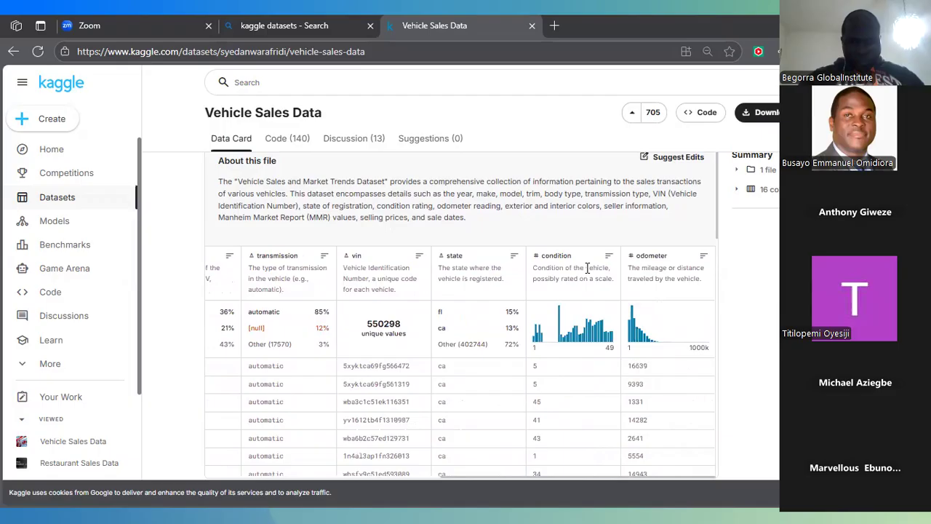
Download the Vehicle Sales Data dataset as a zip file
scroll(588, 267, "up", 2)
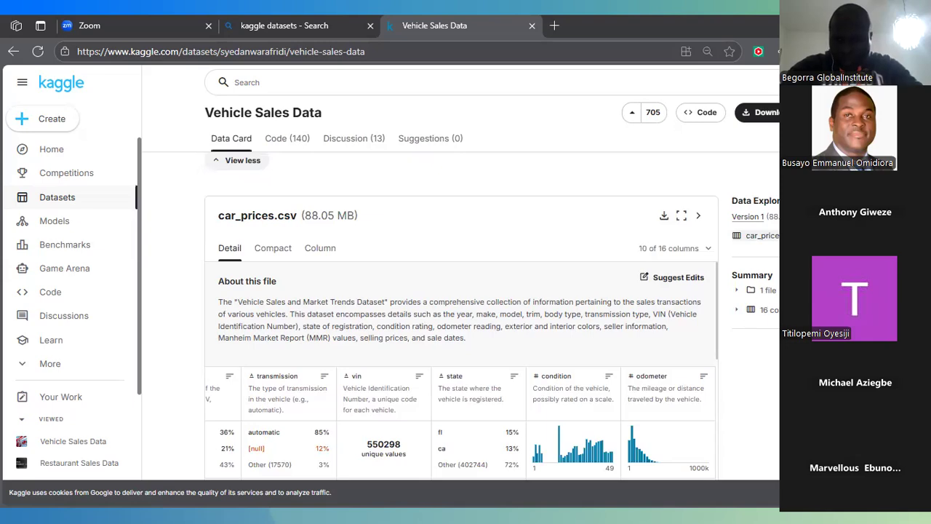
scroll(461, 316, "up", 3)
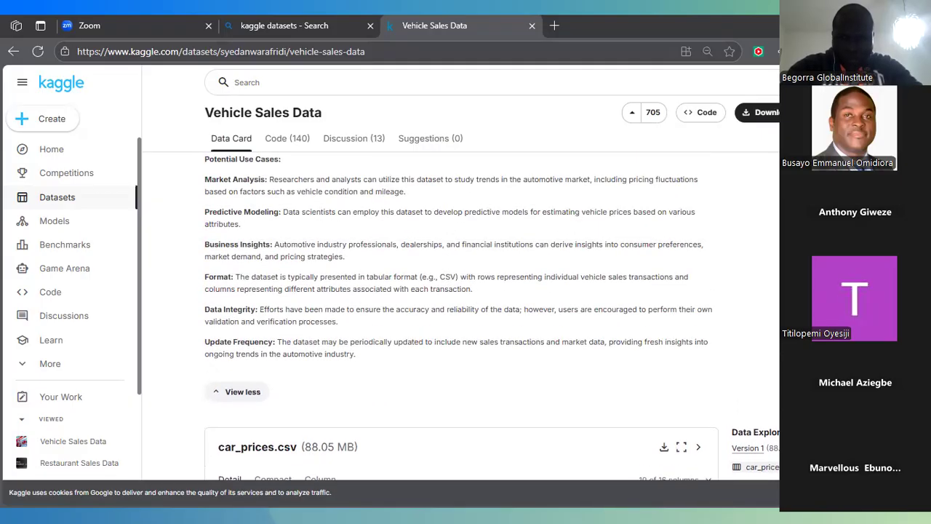
left_click(763, 114)
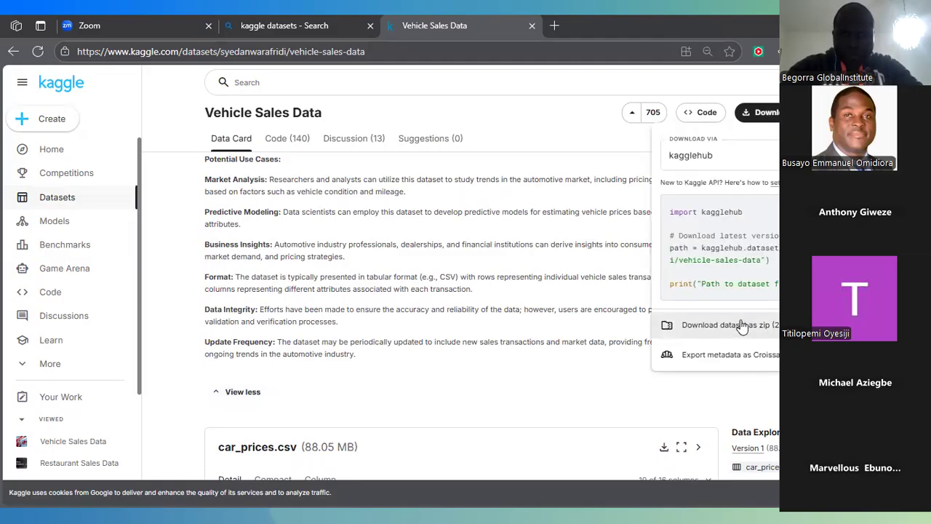
left_click(746, 325)
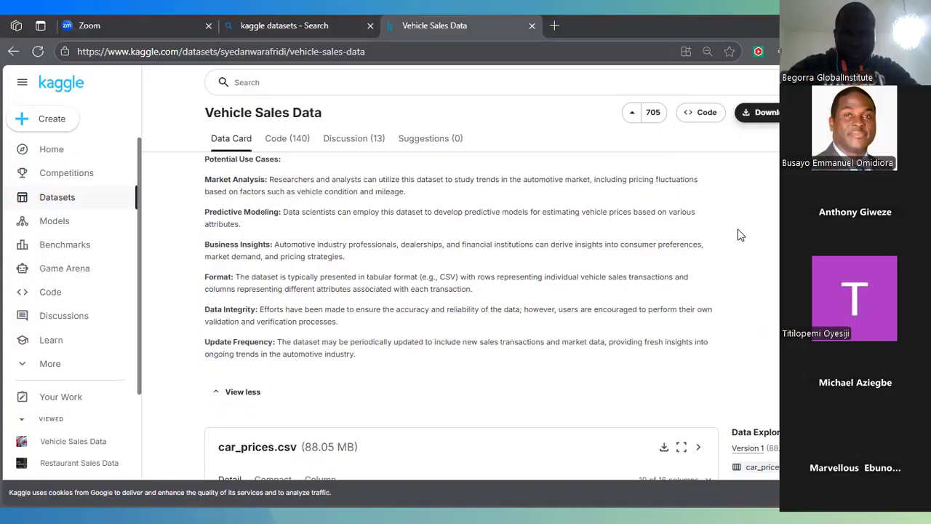
scroll(739, 234, "up", 2)
scroll(740, 235, "down", 3)
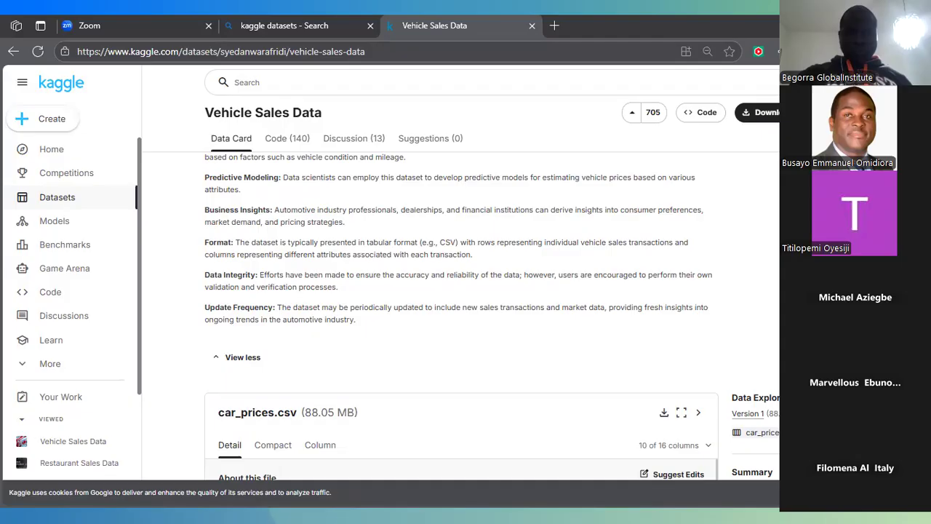
Switch to File Explorer, open the Downloads folder and select the archive (8) zip file
key("alt+Tab")
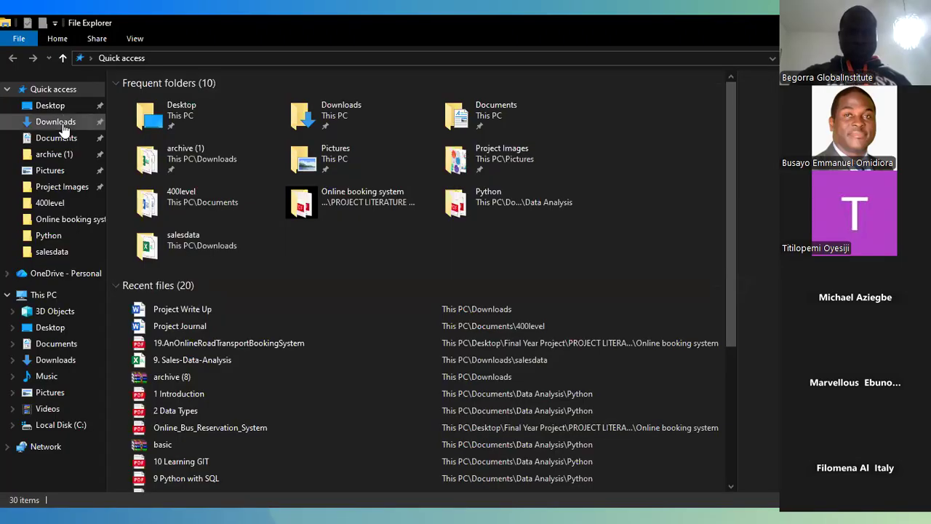
left_click(62, 123)
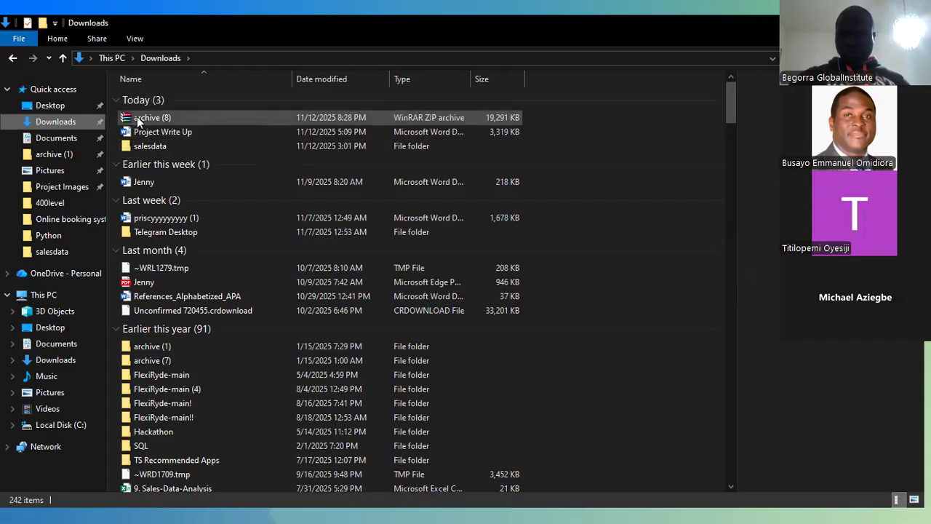
left_click(186, 120)
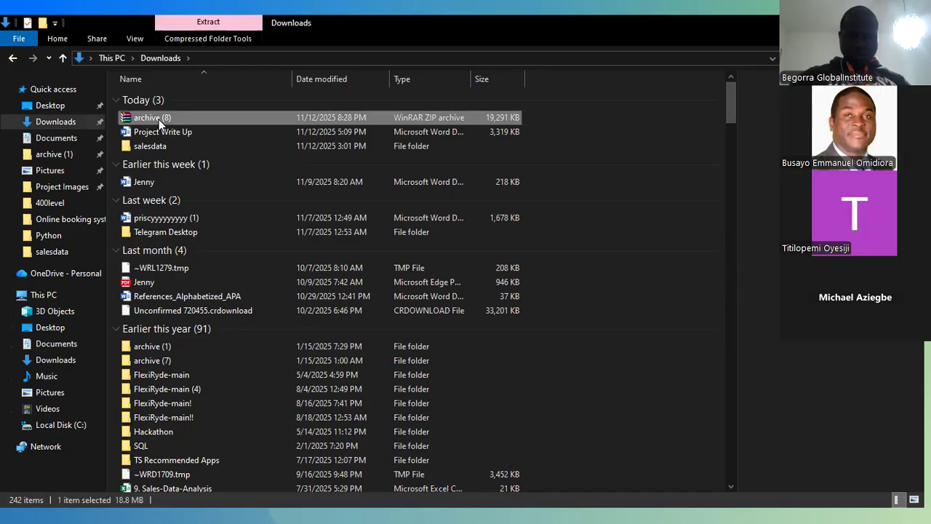
Extract the archive (8) zip into a folder named vehicle_data in Downloads and open that folder
right_click(197, 115)
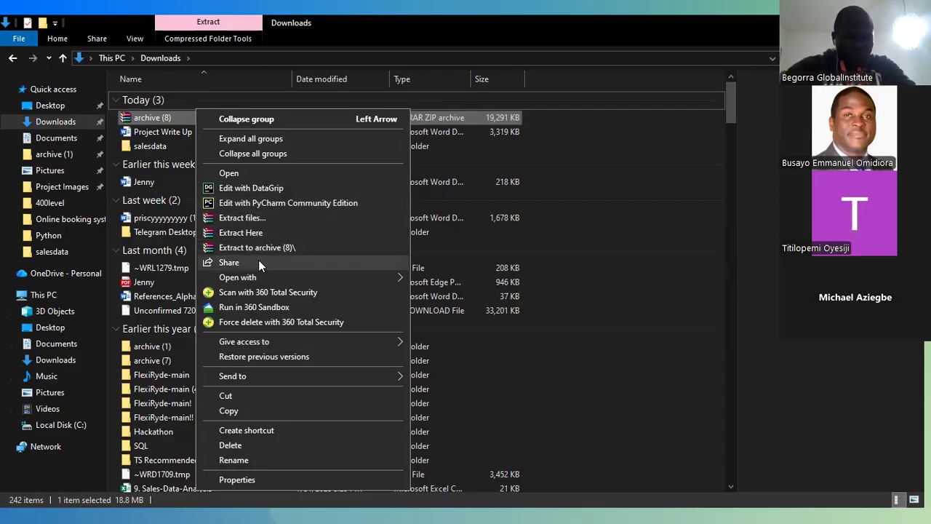
left_click(240, 218)
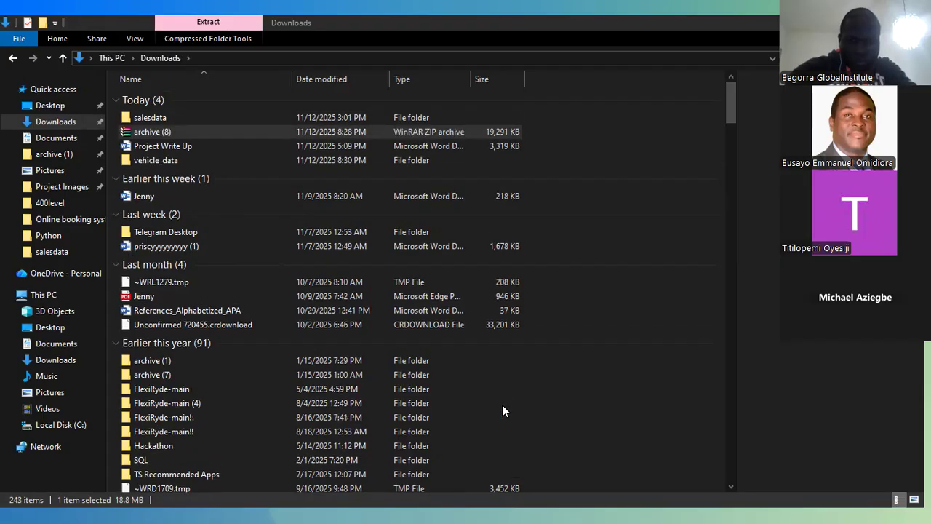
left_click(251, 132)
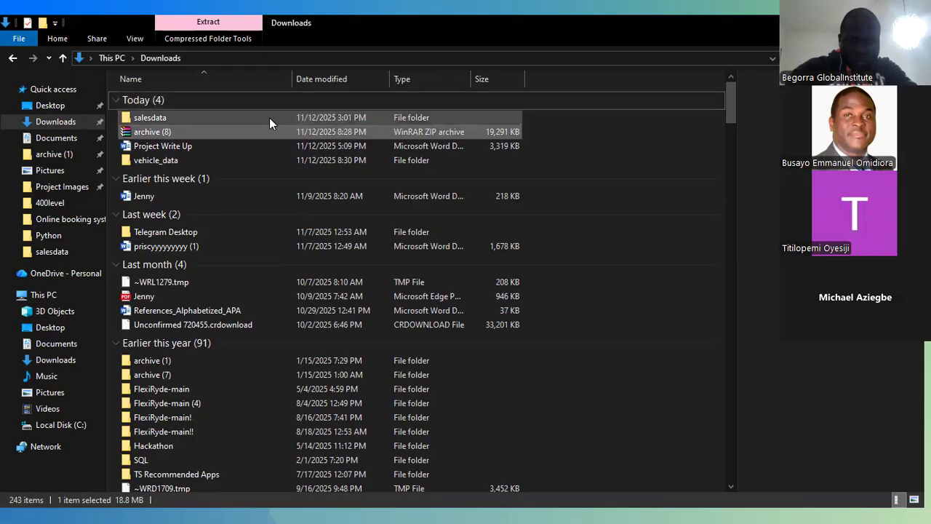
double_click(238, 159)
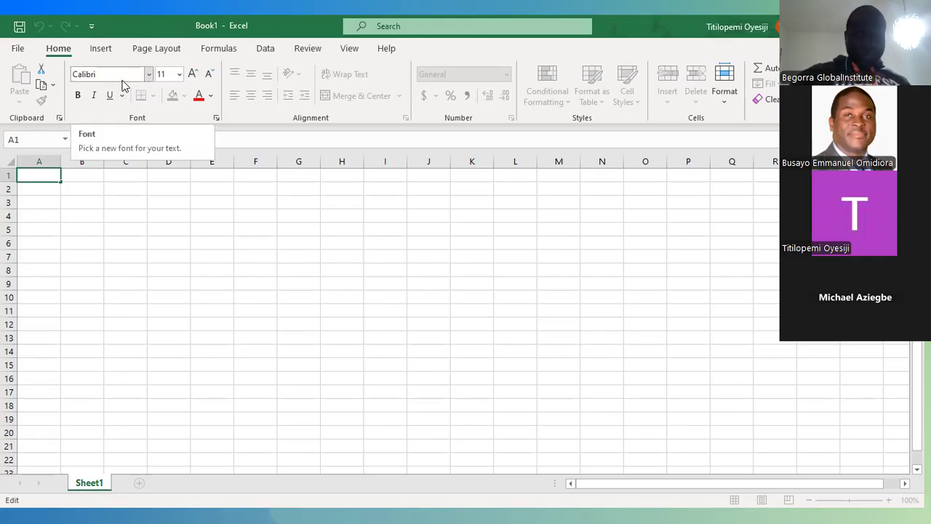
In Excel's blank workbook, try merging and centering cells A1 and B1, and undo the merge
key("ctrl+b")
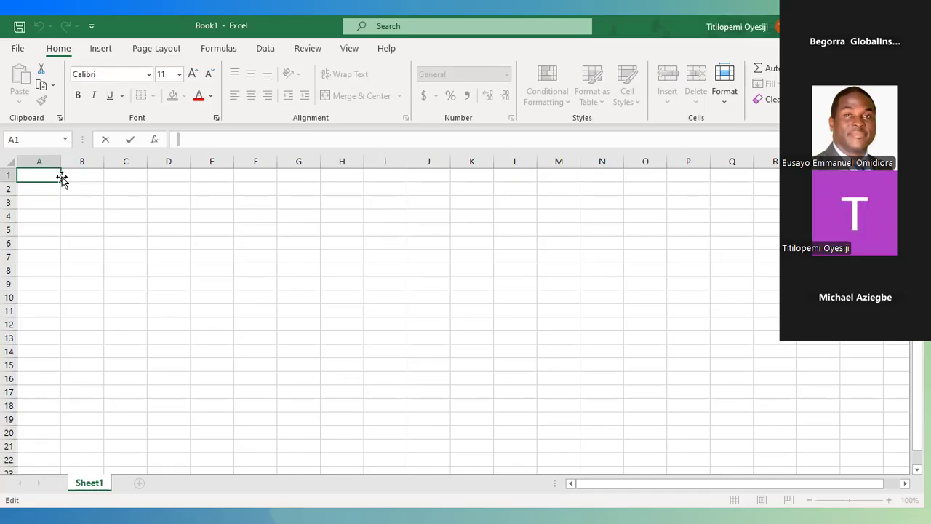
left_click_drag(62, 178, 108, 166)
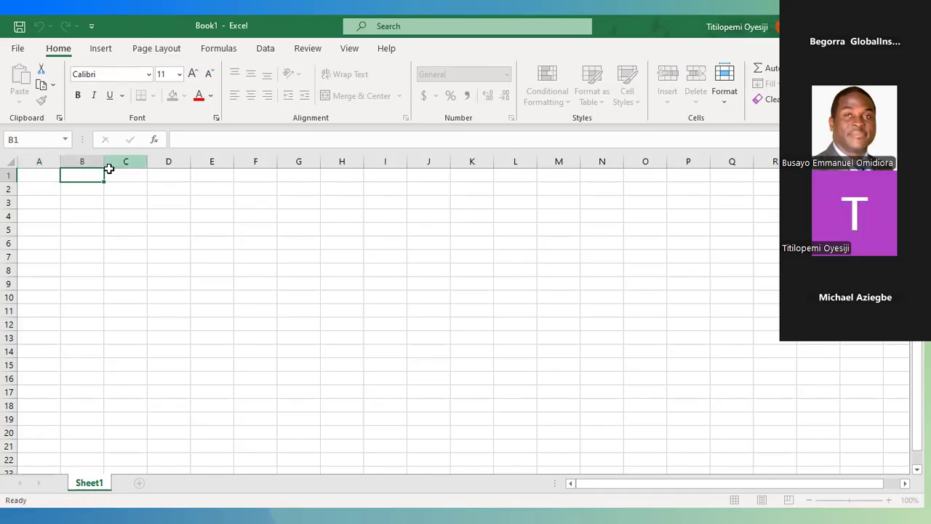
left_click(41, 176)
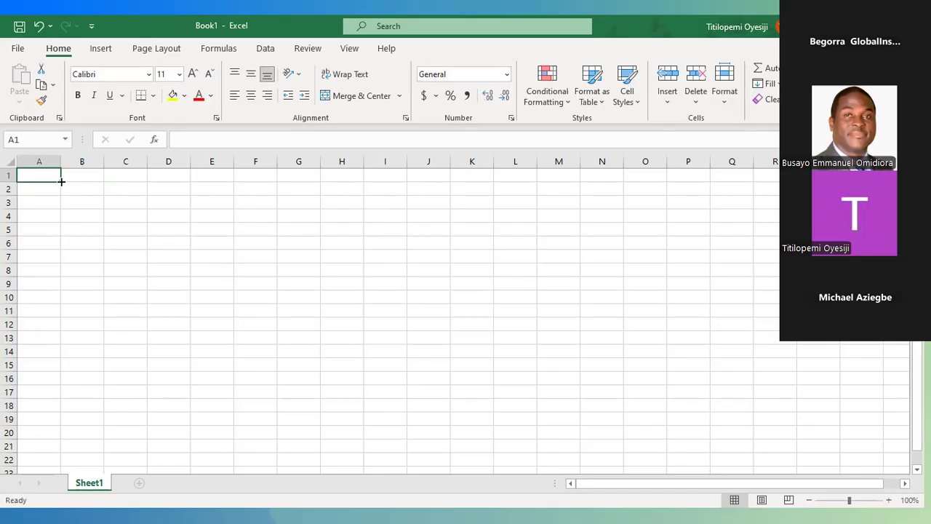
left_click_drag(61, 181, 104, 178)
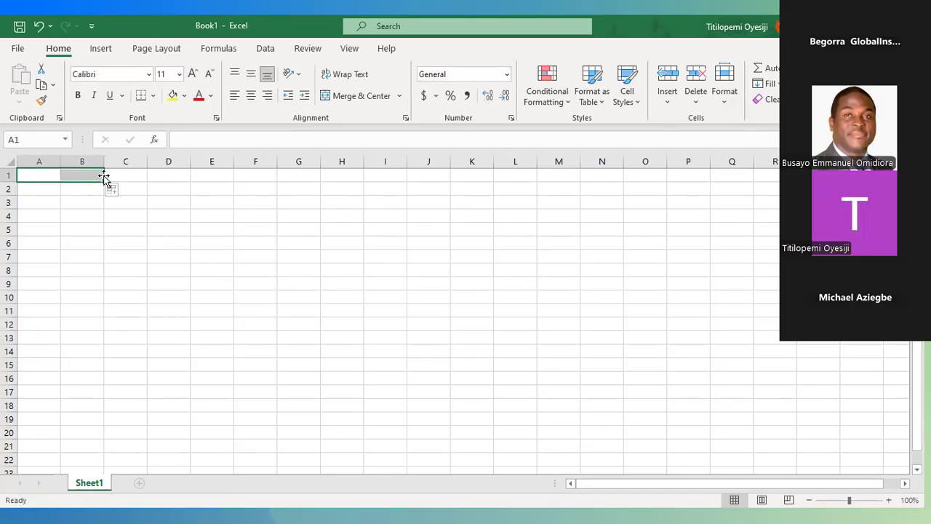
left_click(350, 99)
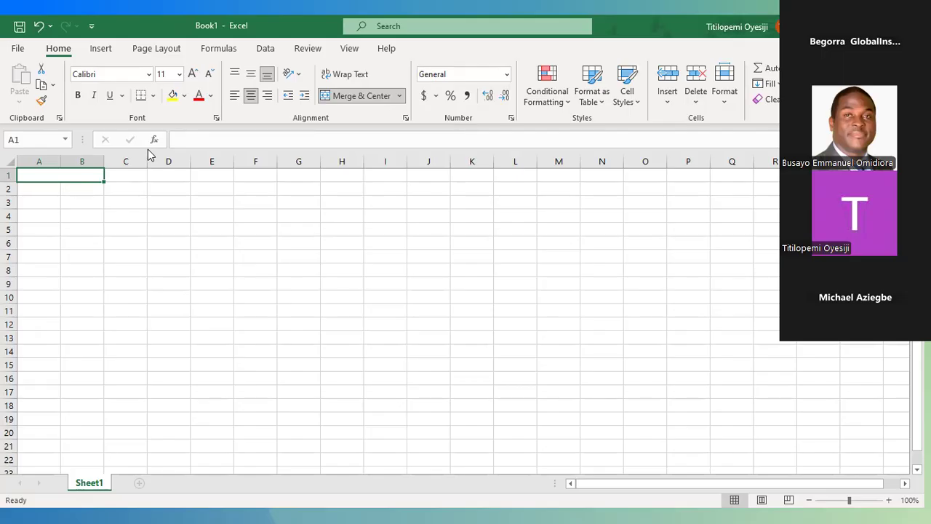
key("ctrl+z")
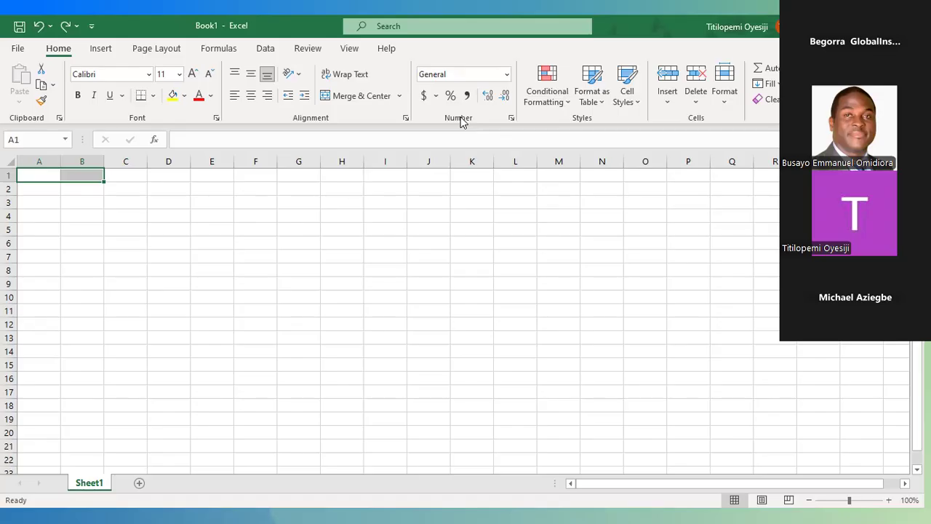
Examine the number formats available for cells A1:B1, from General through Text, without applying one
left_click(506, 77)
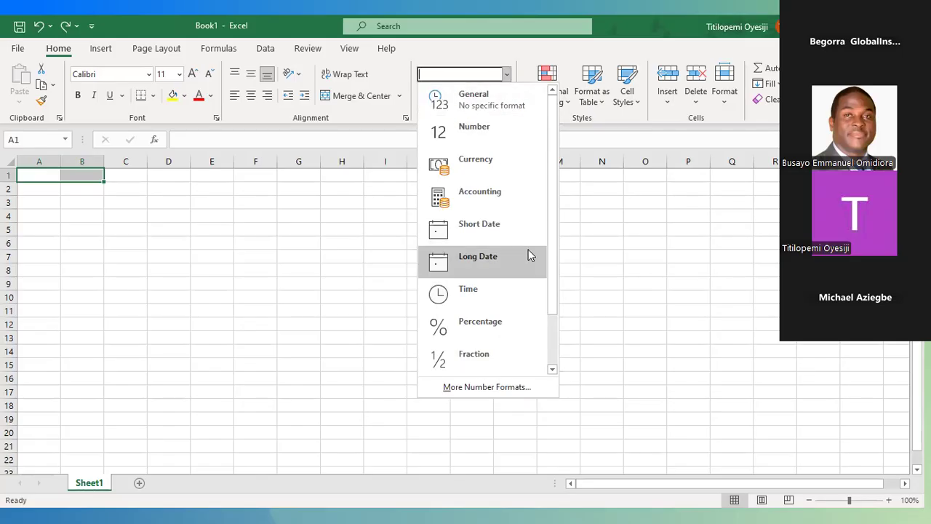
scroll(528, 254, "down", 2)
scroll(529, 254, "up", 2)
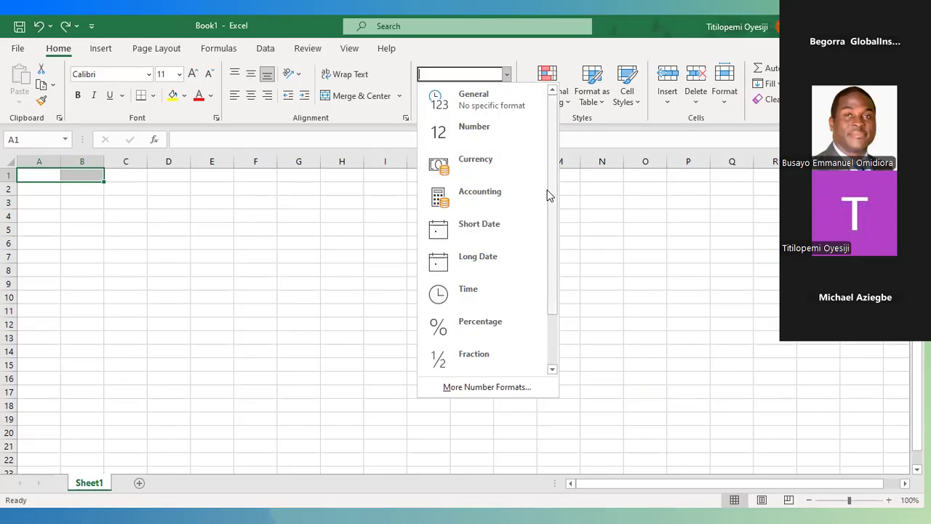
scroll(545, 244, "down", 2)
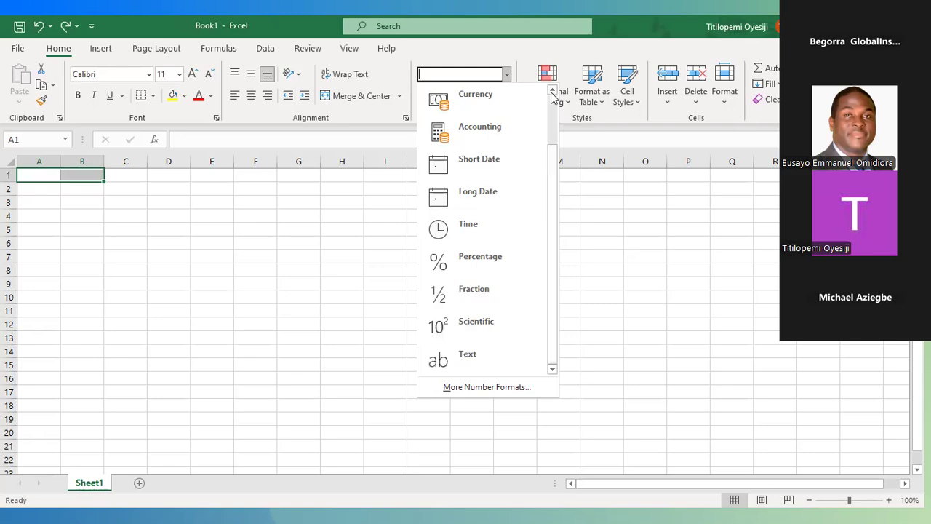
left_click(509, 79)
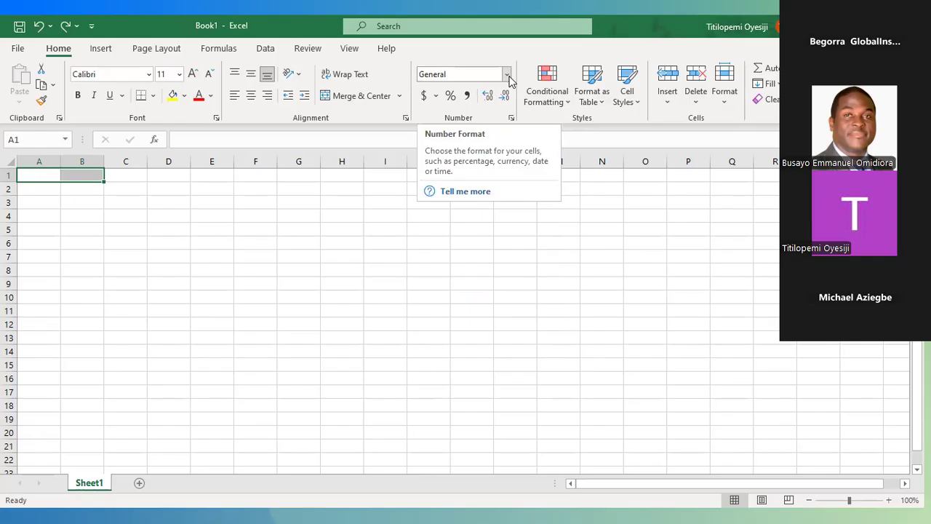
left_click(507, 77)
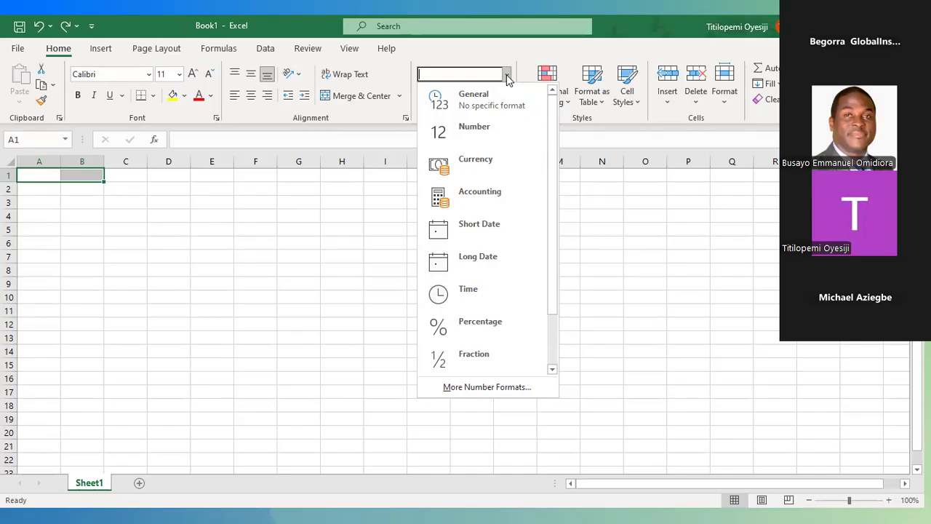
left_click(507, 76)
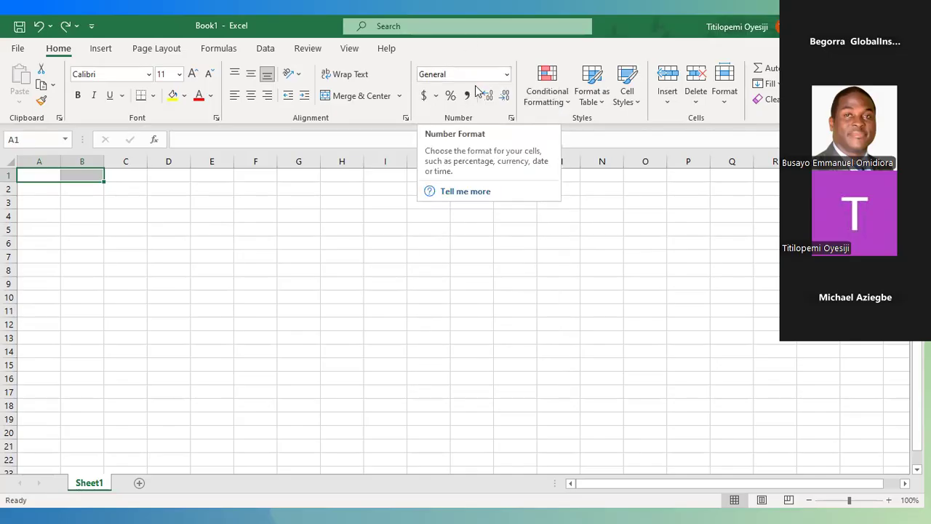